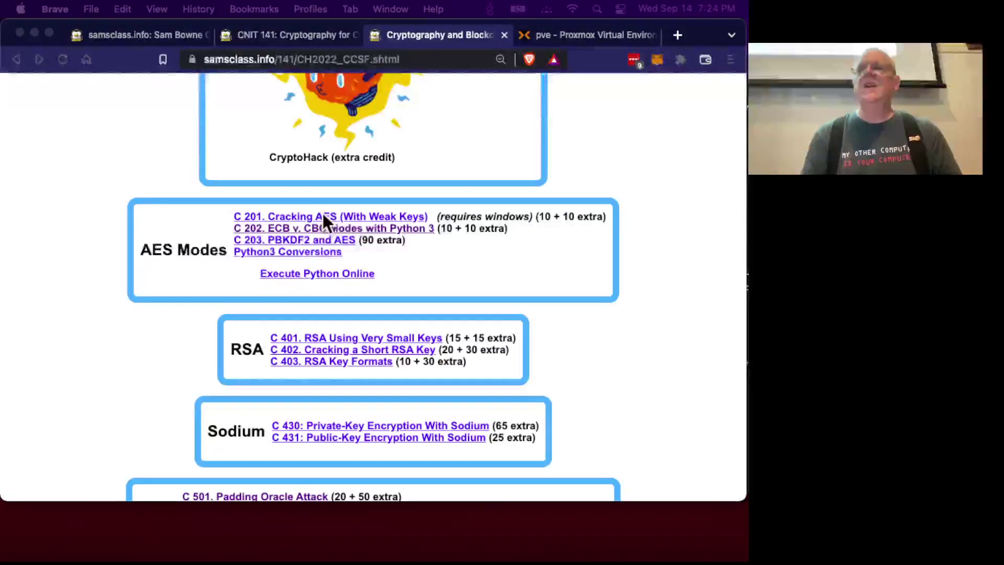
Open the 'C 201. Cracking AES (With Weak Keys)' lab page in a new tab.
left_click(322, 216)
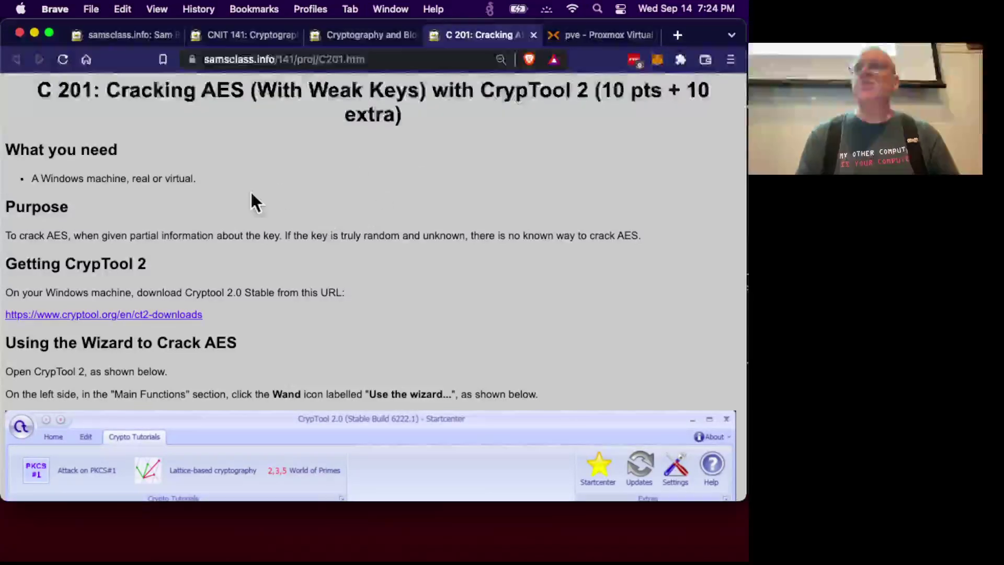
In Proxmox, cancel the stray download and open a noVNC console for VM 201.
left_click(579, 37)
left_click(600, 112)
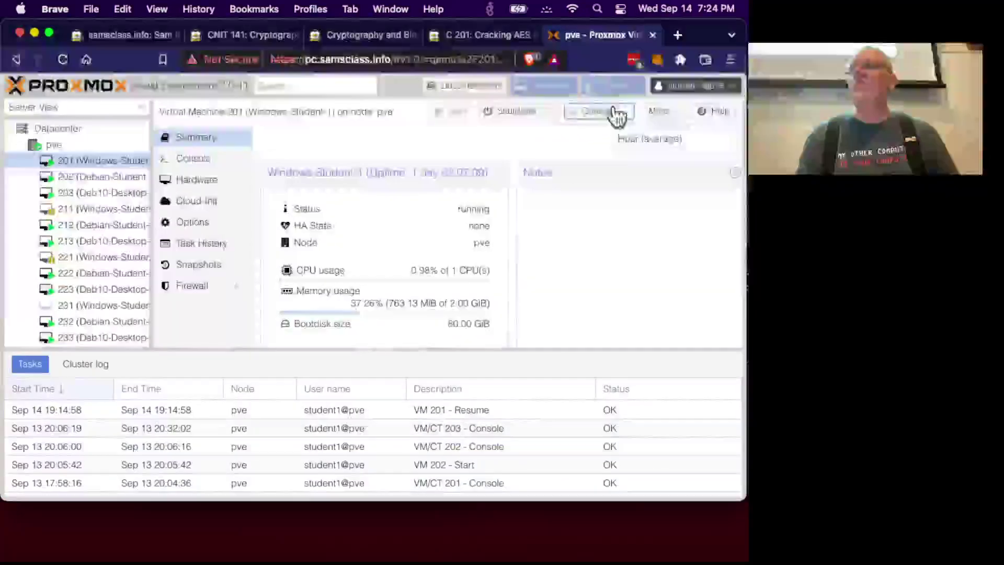
left_click(561, 403)
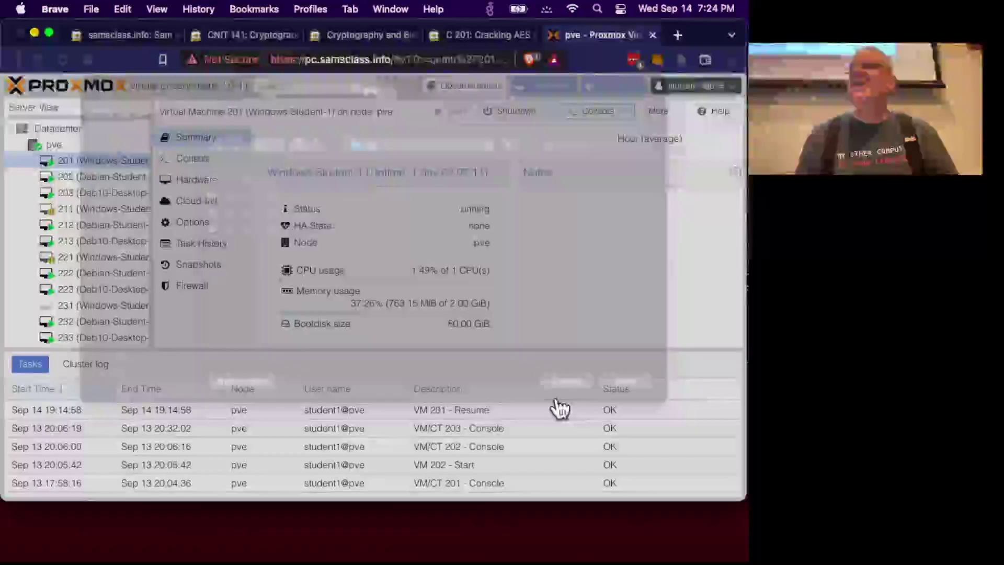
left_click(628, 114)
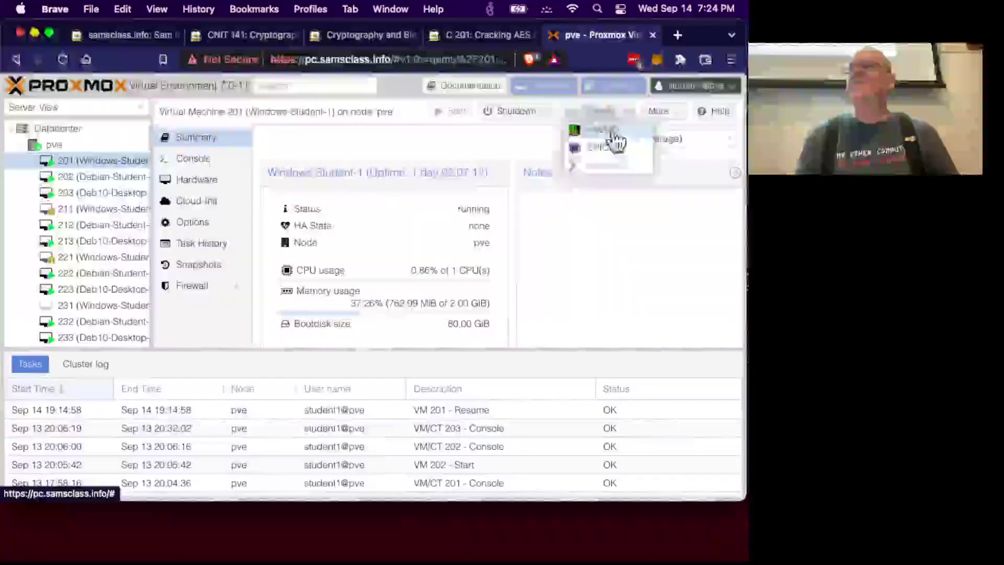
left_click(616, 136)
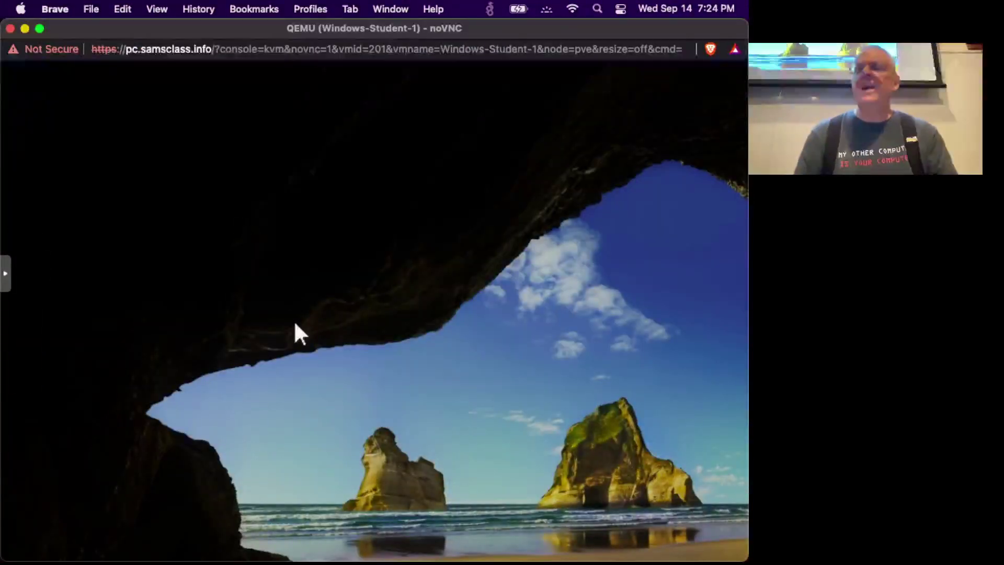
Sign in to the Windows VM with the student account password.
key("Return")
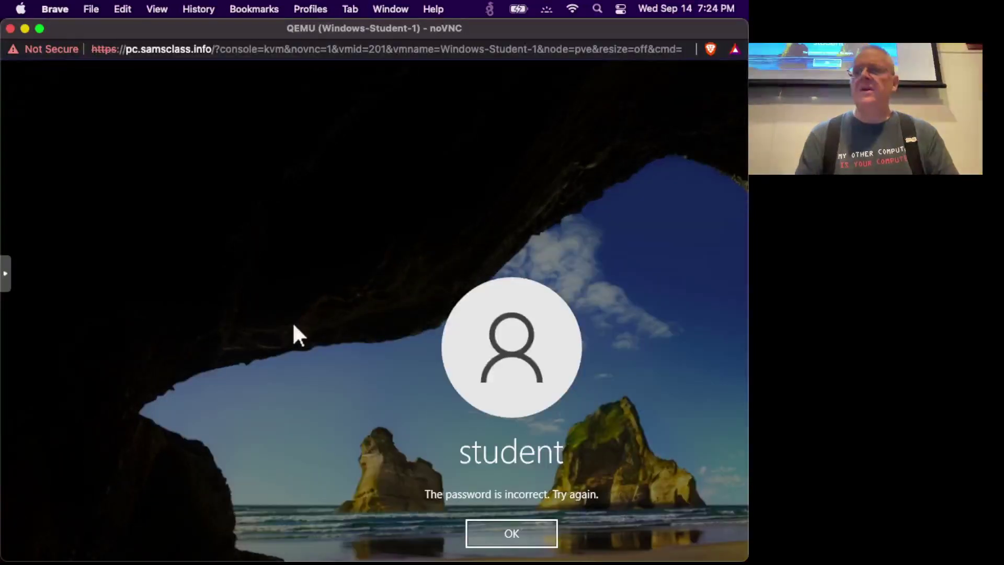
key("Return")
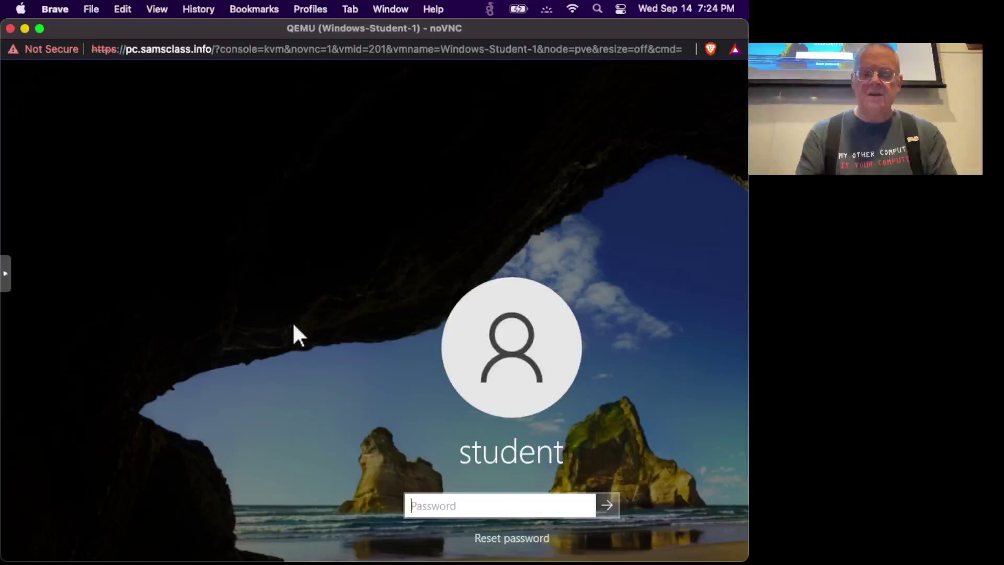
type("P@ssw0rd")
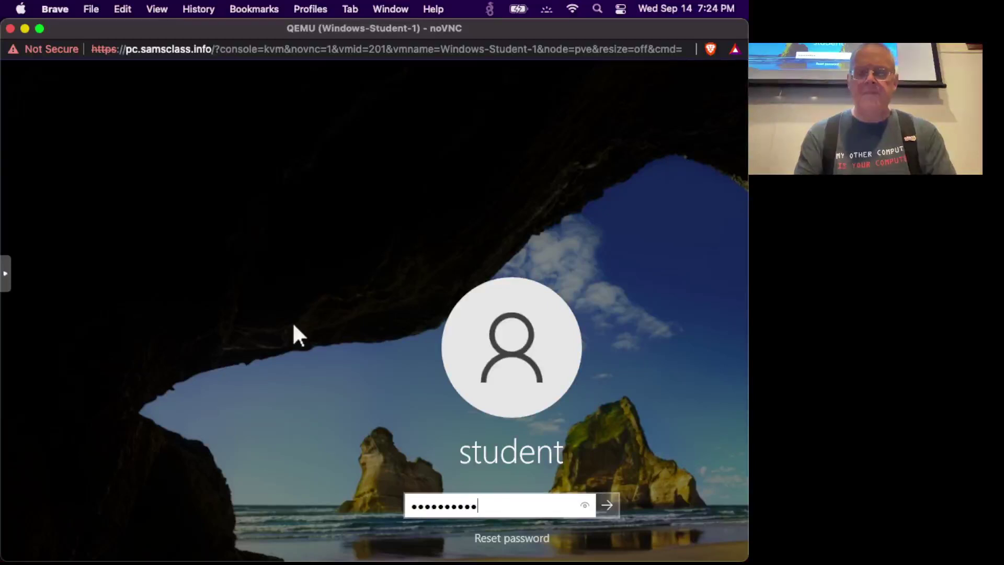
key("Return")
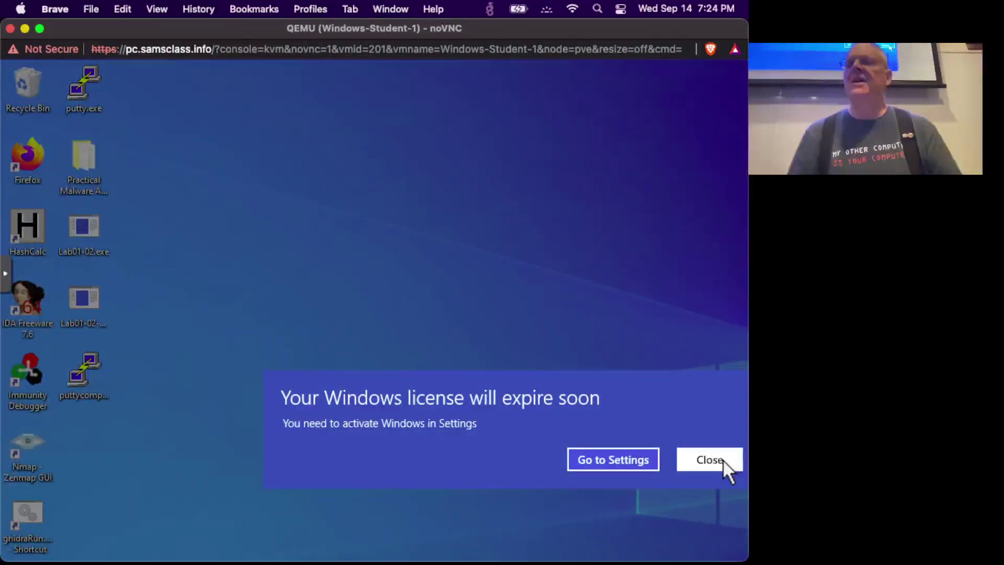
Close the license notice and launch CrypTool 2.1 by searching 'cryptool' in Start.
left_click(723, 463)
key("super")
type("cryptool")
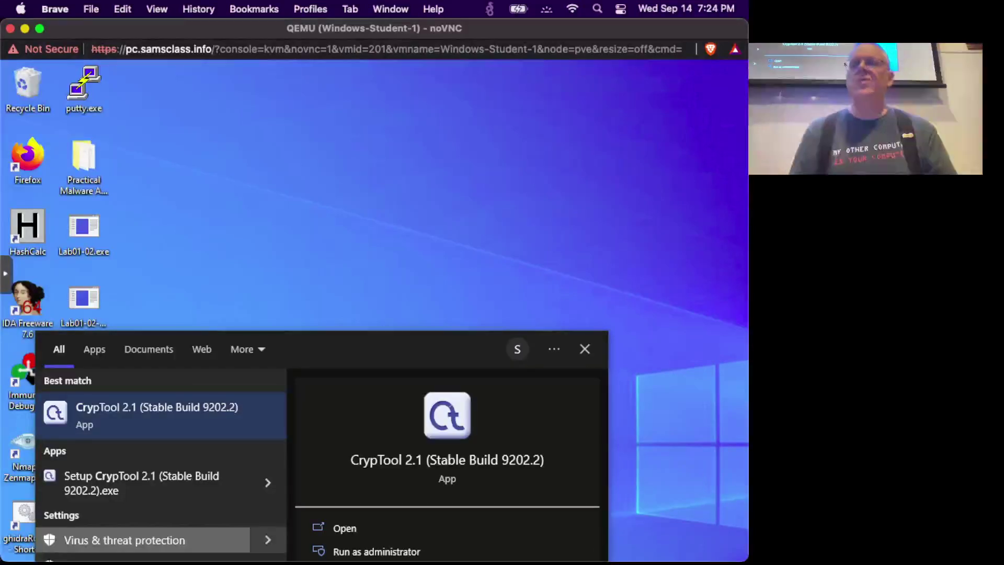
left_click(98, 419)
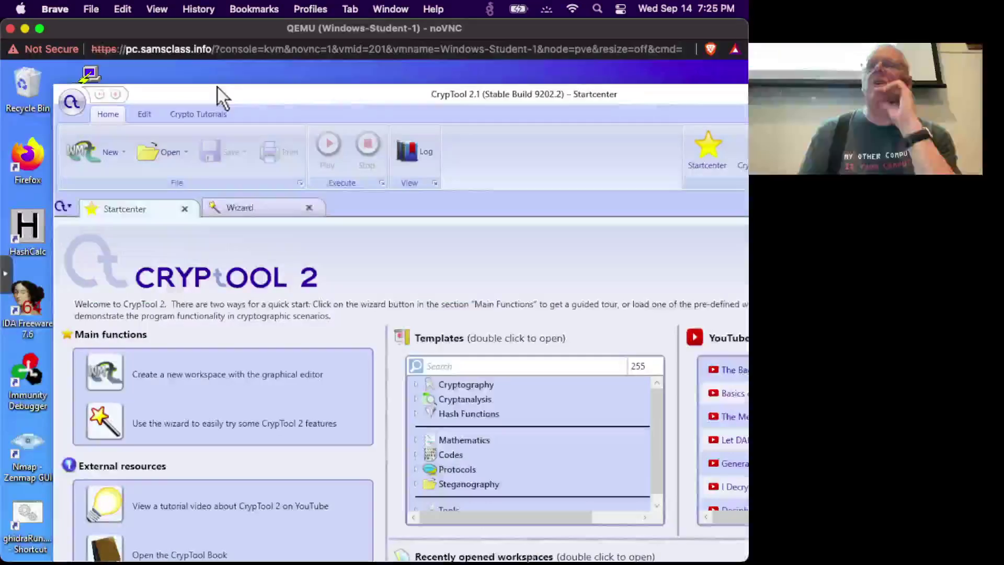
Shrink and reposition the CrypTool window to fit the VM screen and show the Wizard page.
left_click_drag(228, 96, 187, 96)
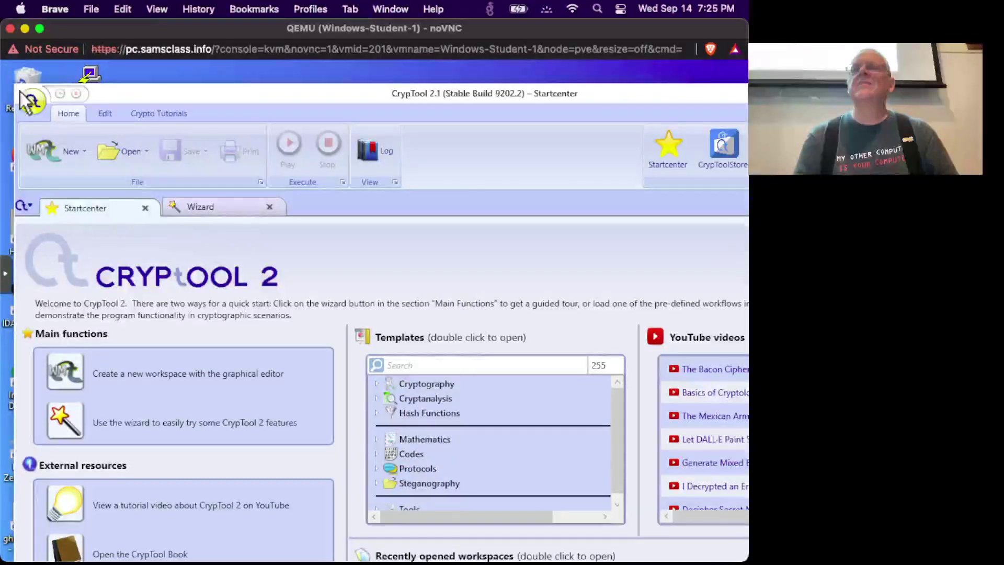
left_click_drag(16, 85, 157, 158)
left_click_drag(282, 170, 136, 92)
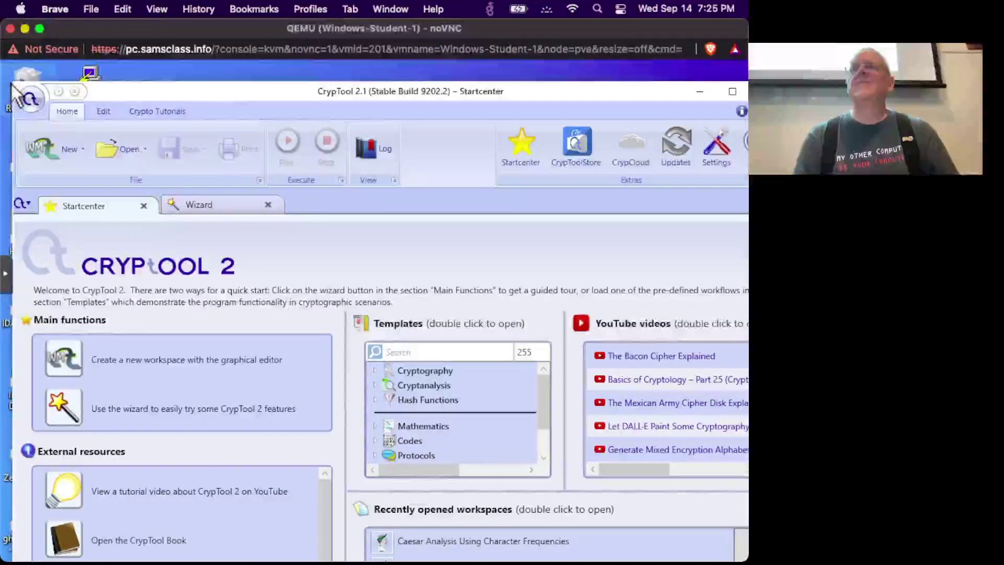
left_click_drag(12, 88, 141, 197)
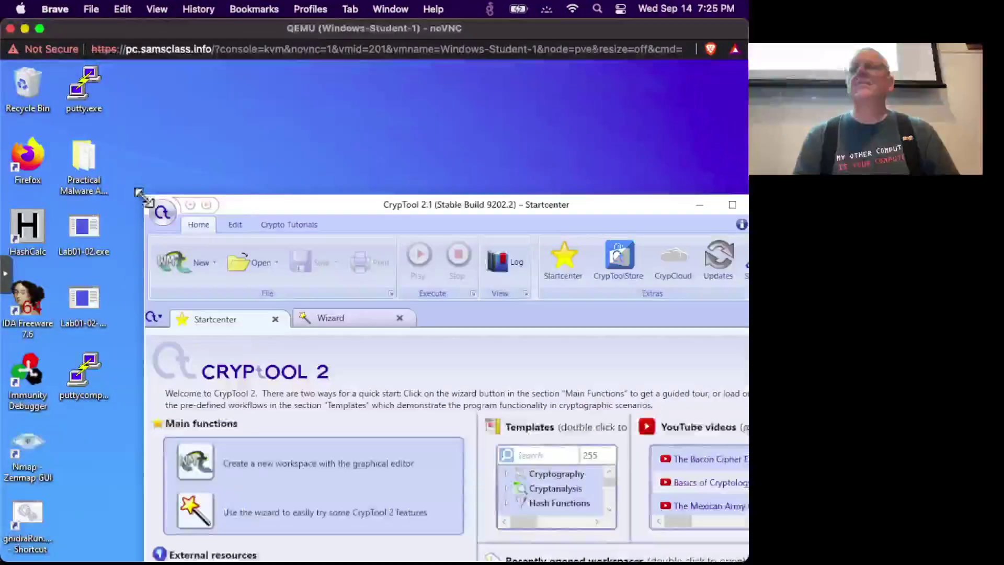
left_click_drag(272, 206, 191, 88)
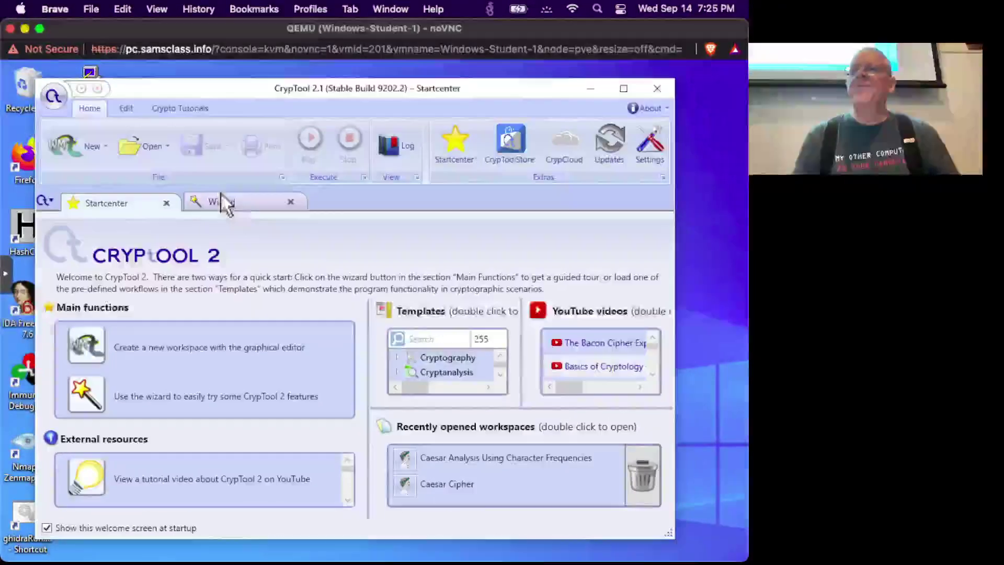
left_click(243, 200)
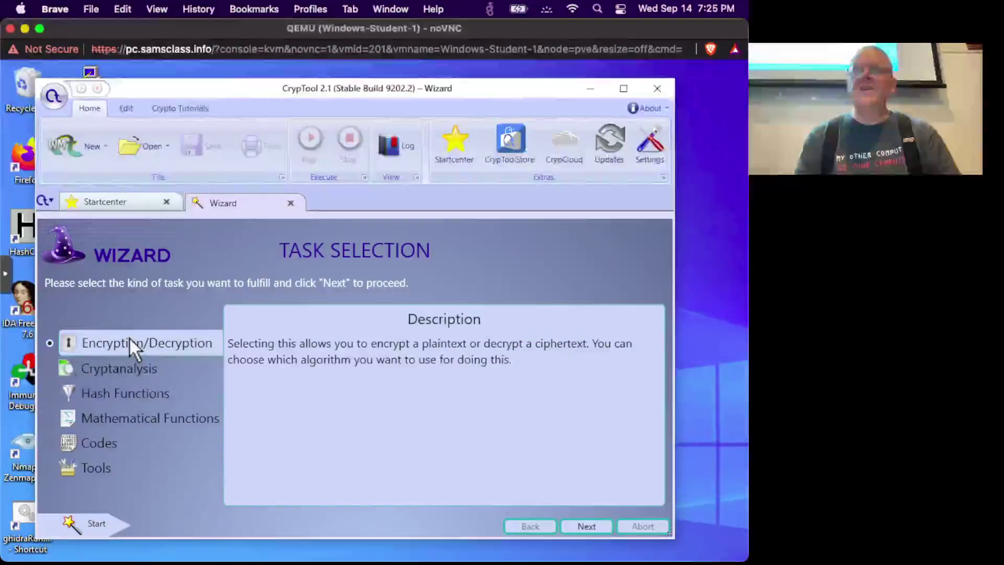
key("super+w")
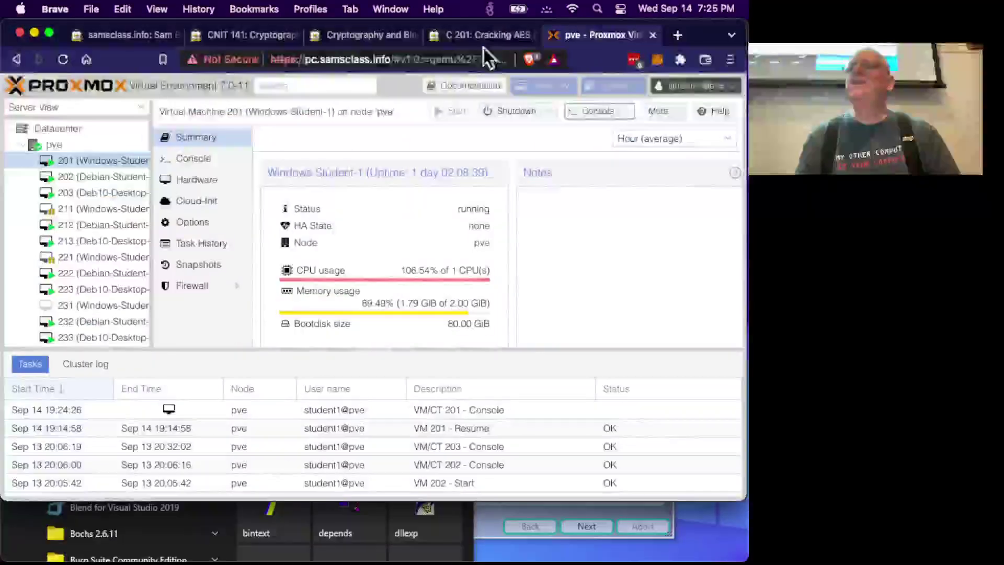
Read the TASK SELECTION steps on the C 201 lab page, then return to the VM console.
left_click(483, 43)
scroll(309, 291, "down", 10)
scroll(308, 291, "up", 6)
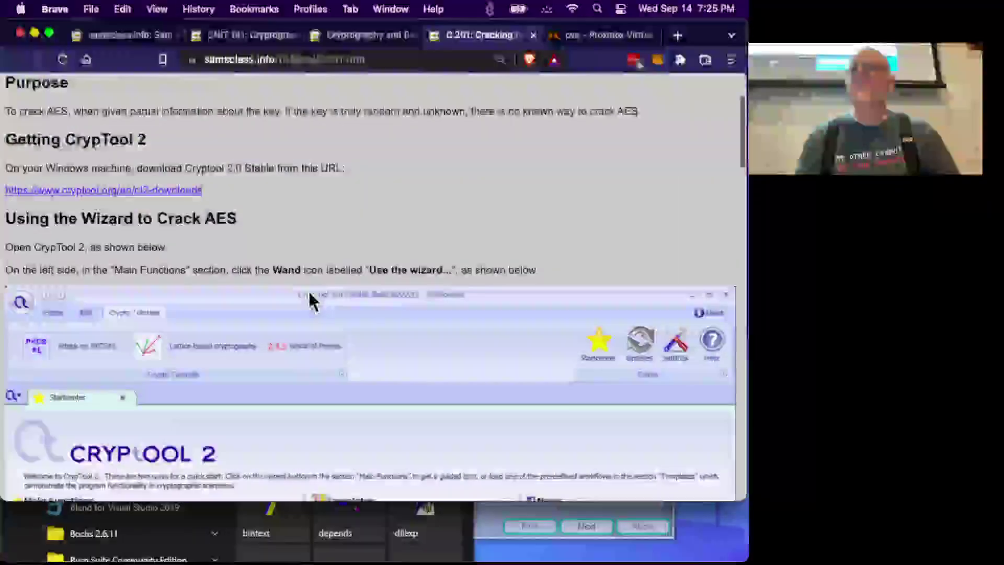
scroll(309, 290, "down", 10)
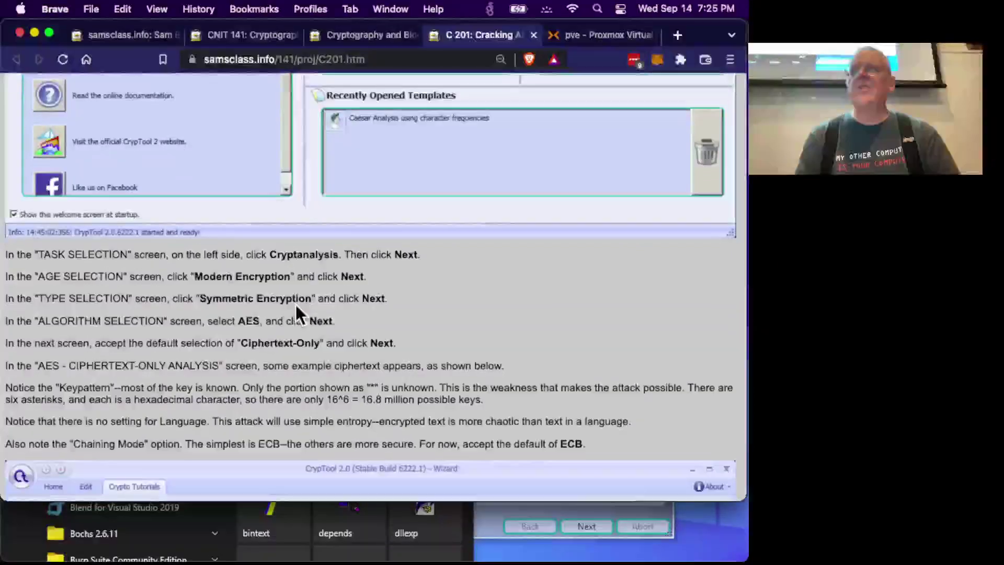
key("super+grave")
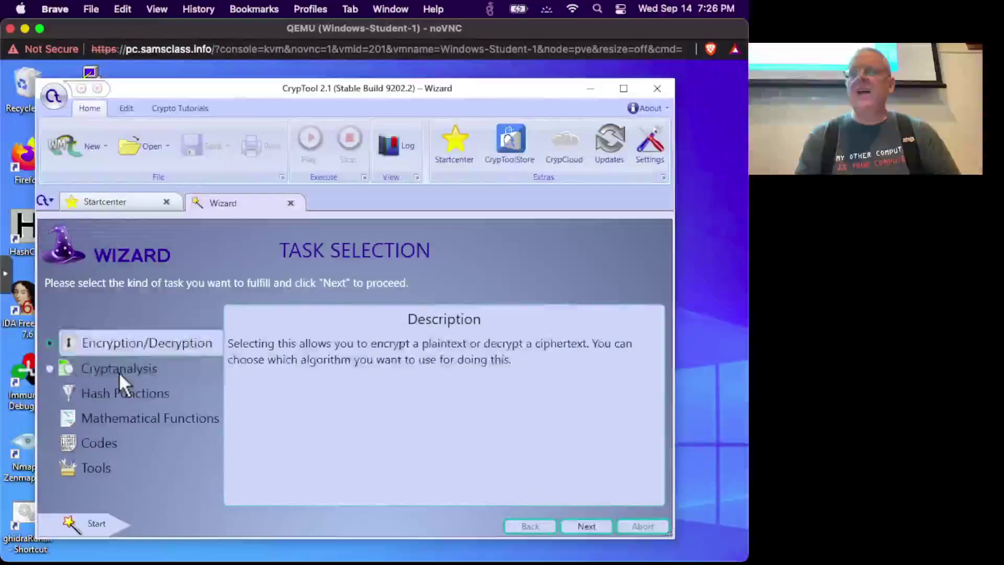
Pick Cryptanalysis, Modern, Symmetric, AES and Ciphertext-only in the wizard to reach AES analysis.
left_click(118, 372)
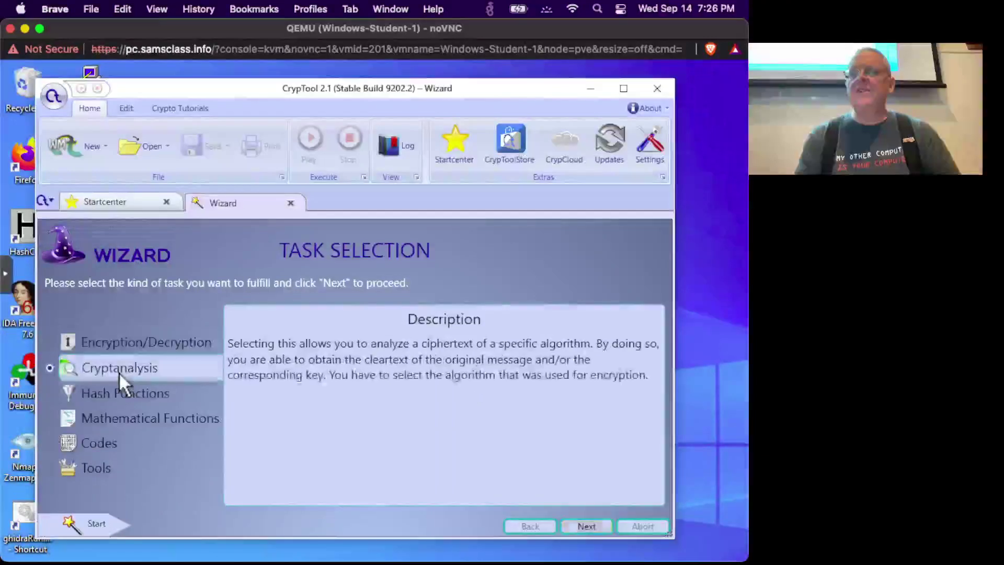
left_click(570, 526)
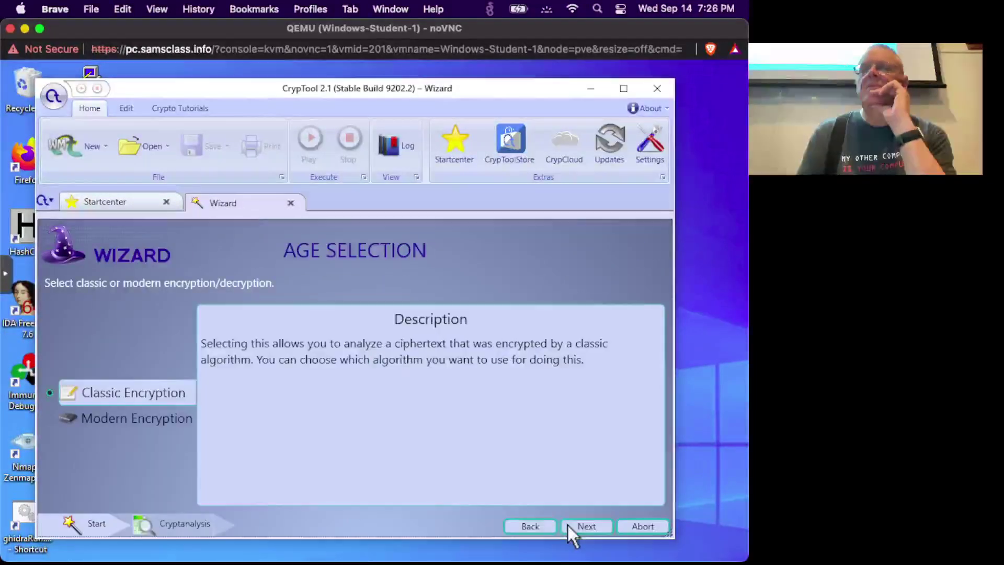
left_click(169, 416)
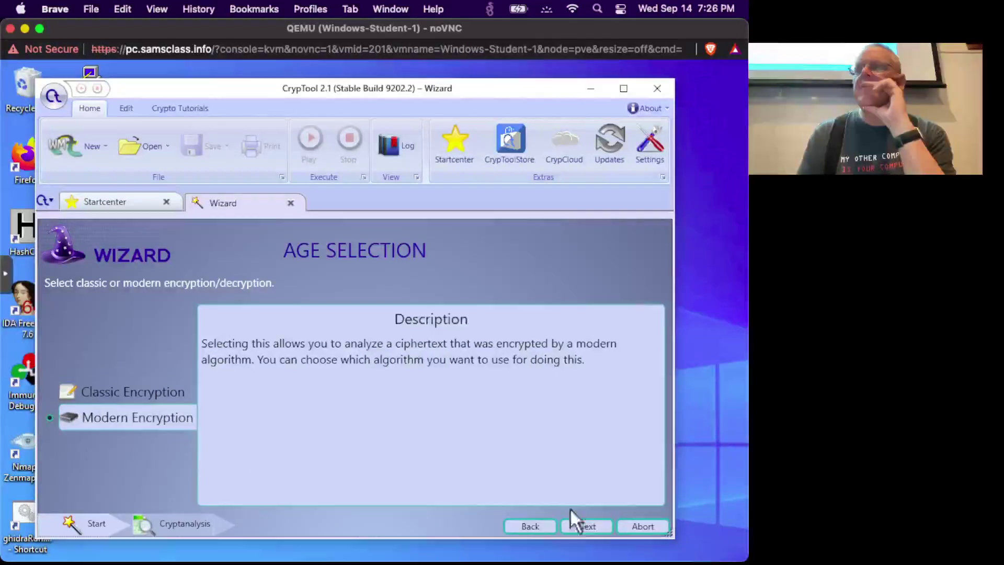
left_click(580, 525)
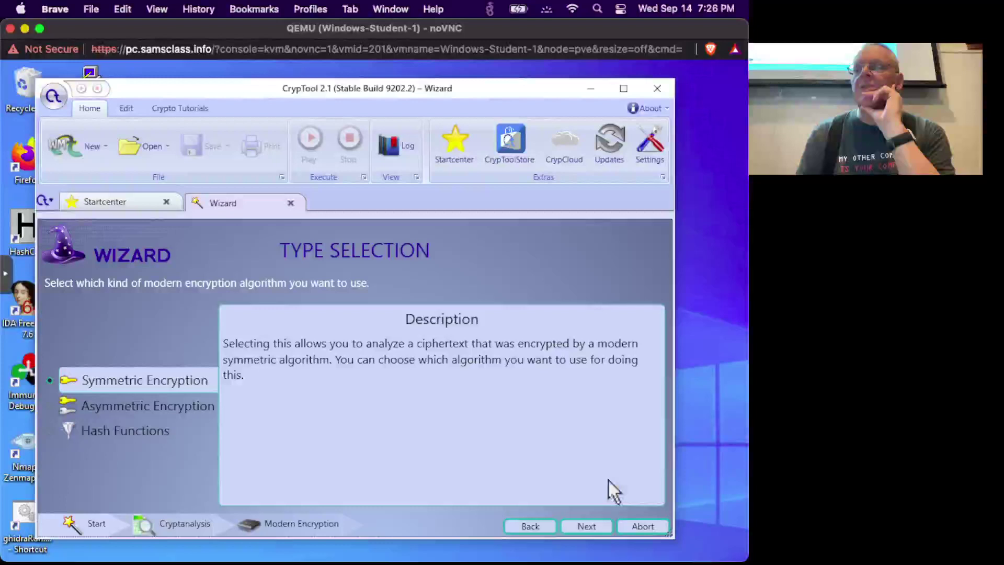
left_click(586, 526)
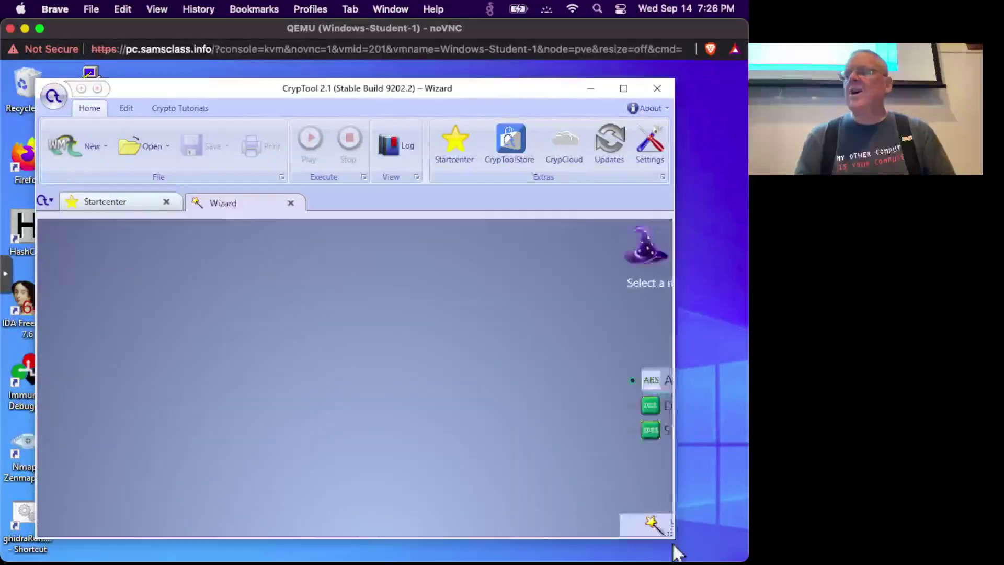
left_click_drag(712, 544, 713, 545)
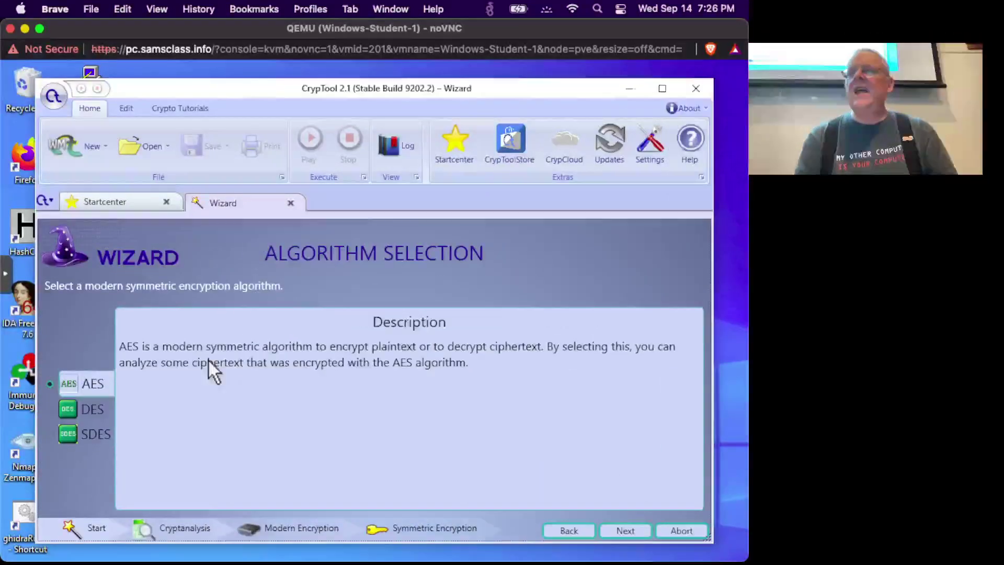
left_click(625, 527)
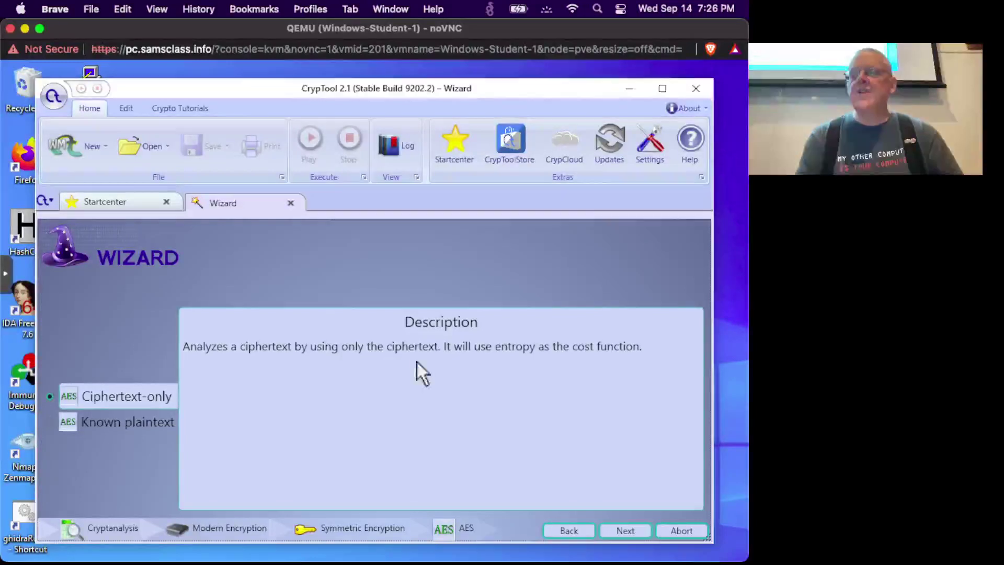
left_click(629, 527)
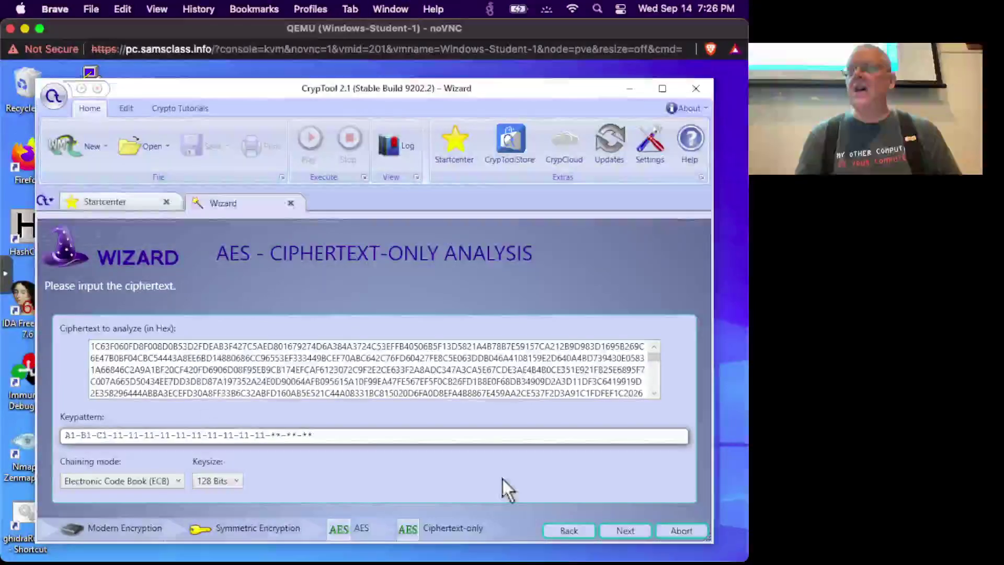
left_click(624, 529)
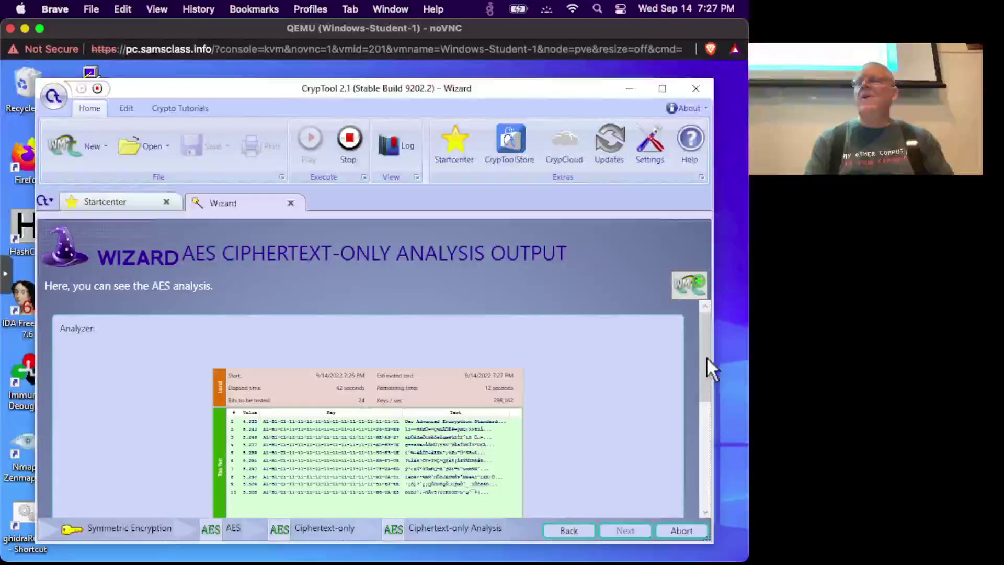
scroll(708, 399, "down", 3)
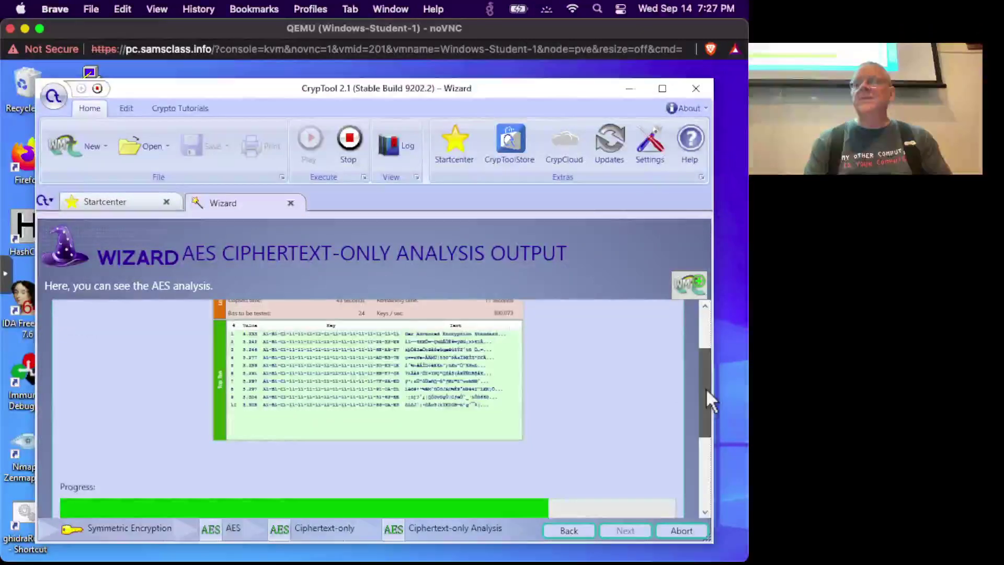
scroll(705, 387, "up", 1)
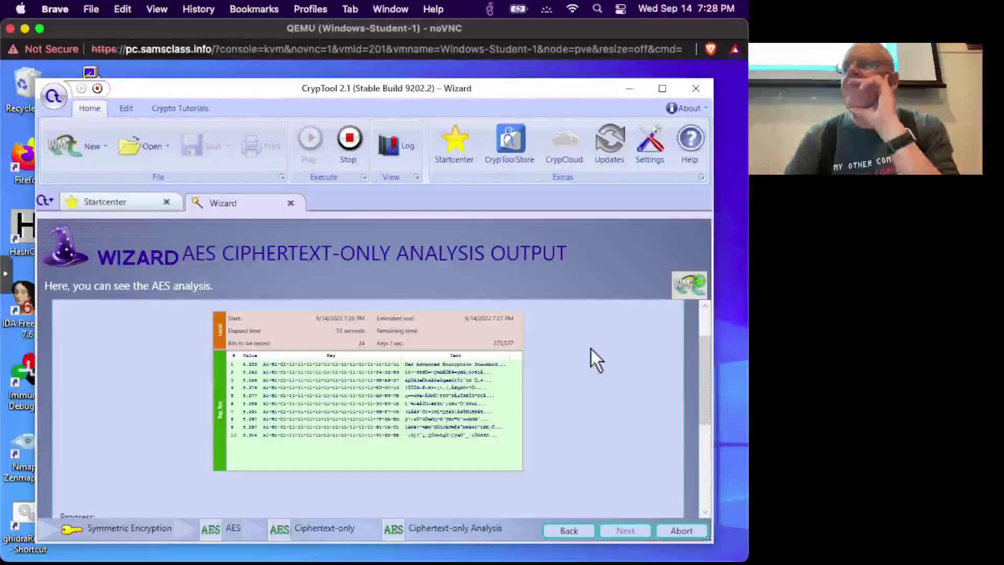
left_click_drag(702, 378, 702, 463)
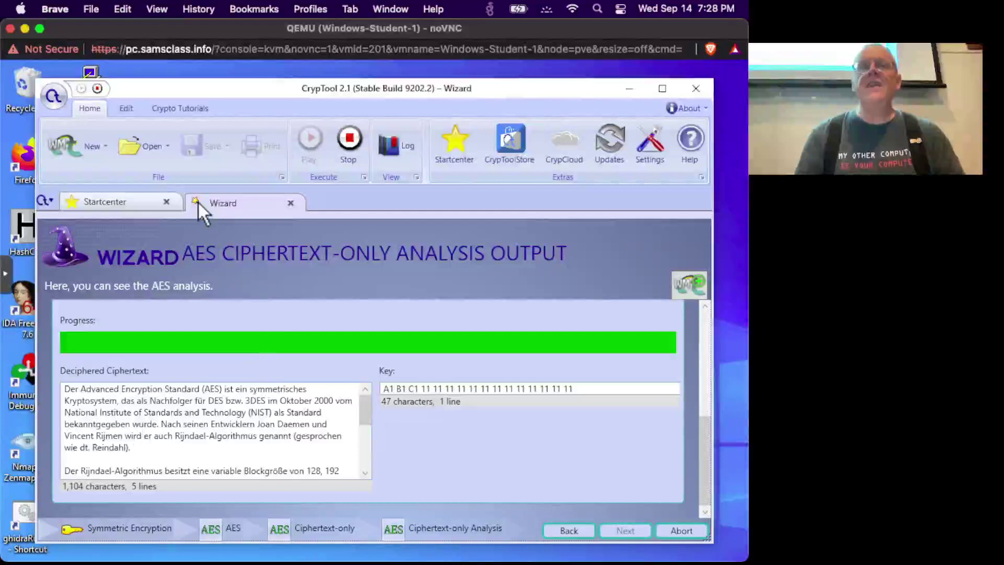
Scroll the C201 instructions down to the C 201.1 and C 201.2 challenge ciphertexts and hint.
key("super+grave")
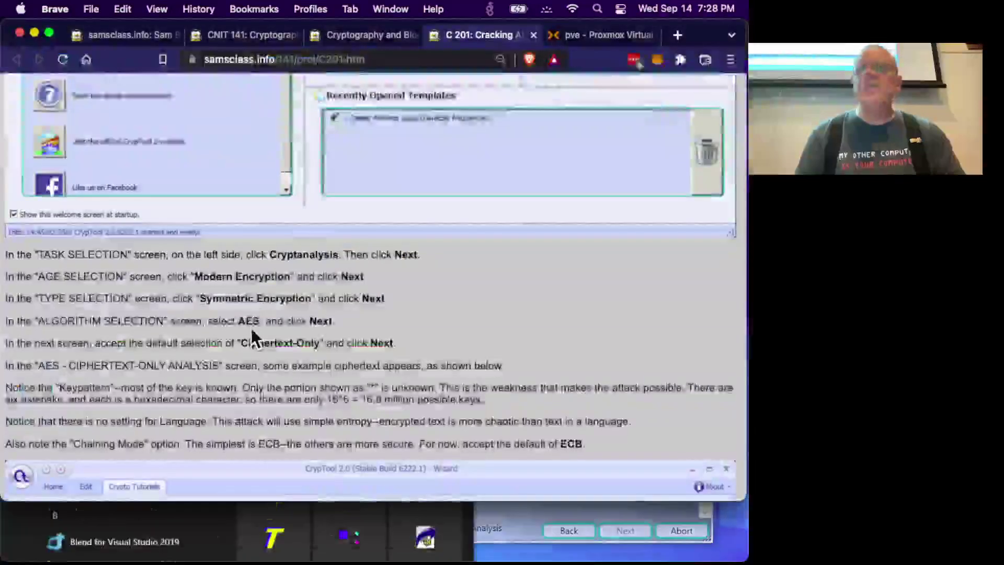
scroll(250, 326, "down", 10)
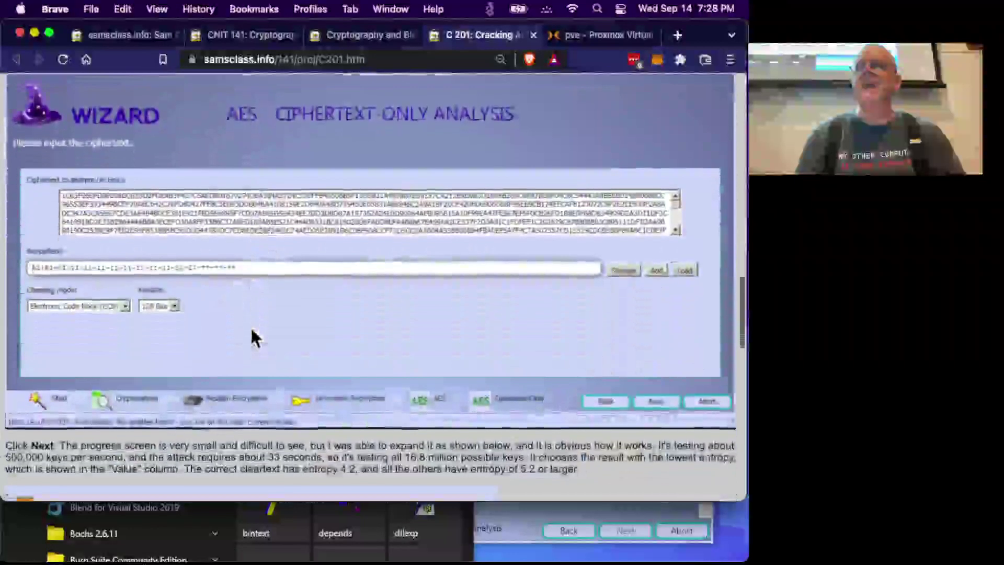
scroll(239, 287, "down", 7)
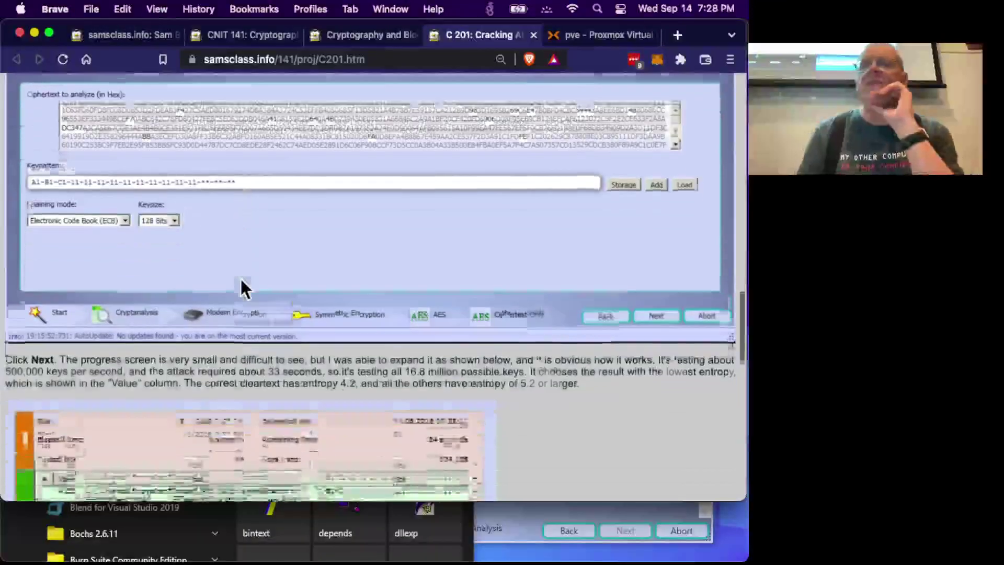
scroll(241, 285, "down", 11)
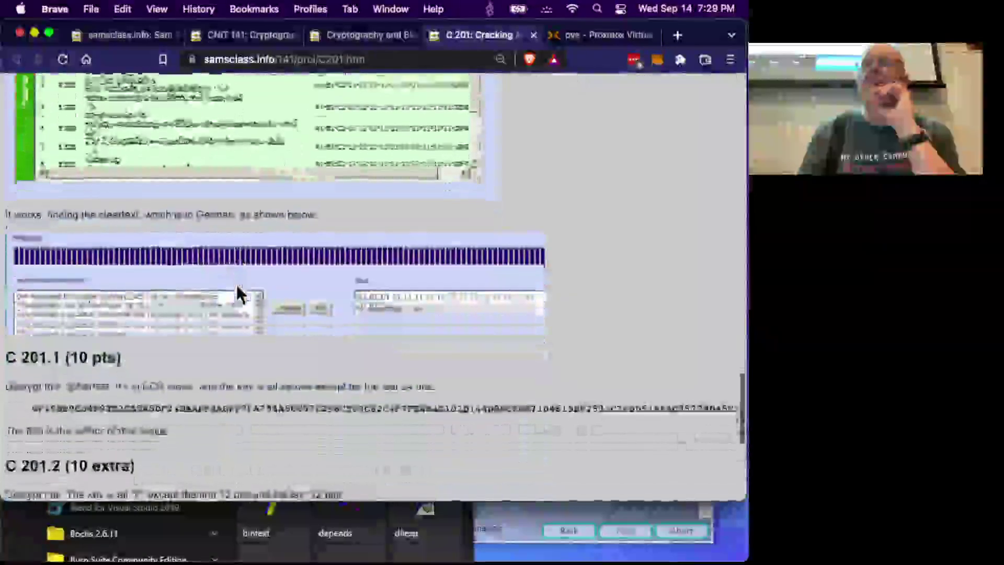
scroll(237, 292, "down", 1)
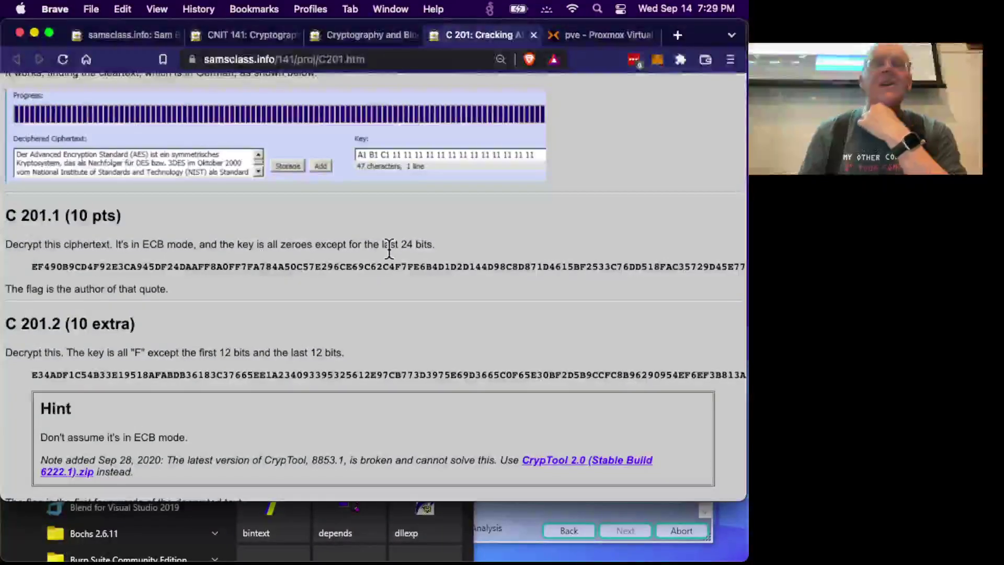
scroll(389, 251, "down", 2)
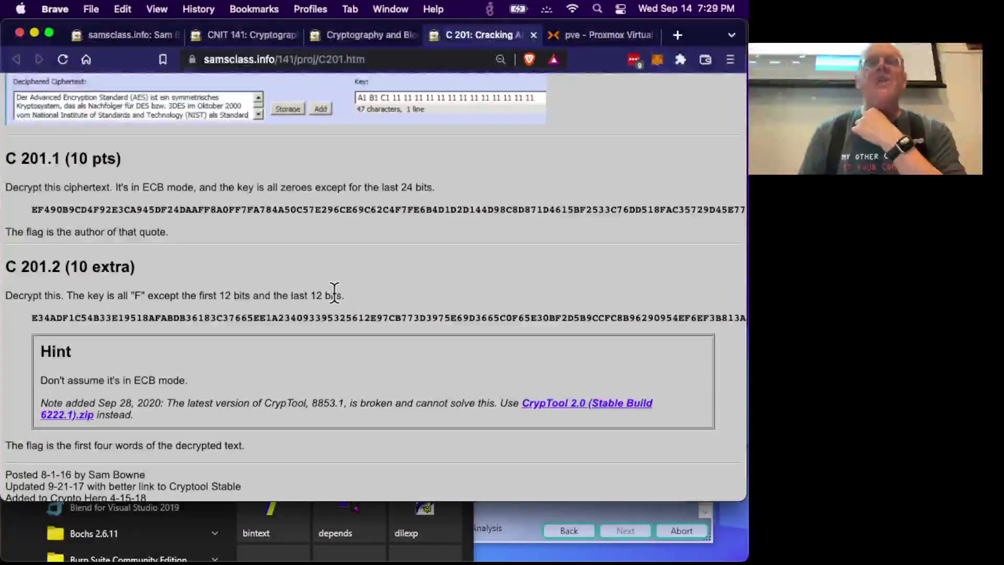
scroll(333, 293, "down", 2)
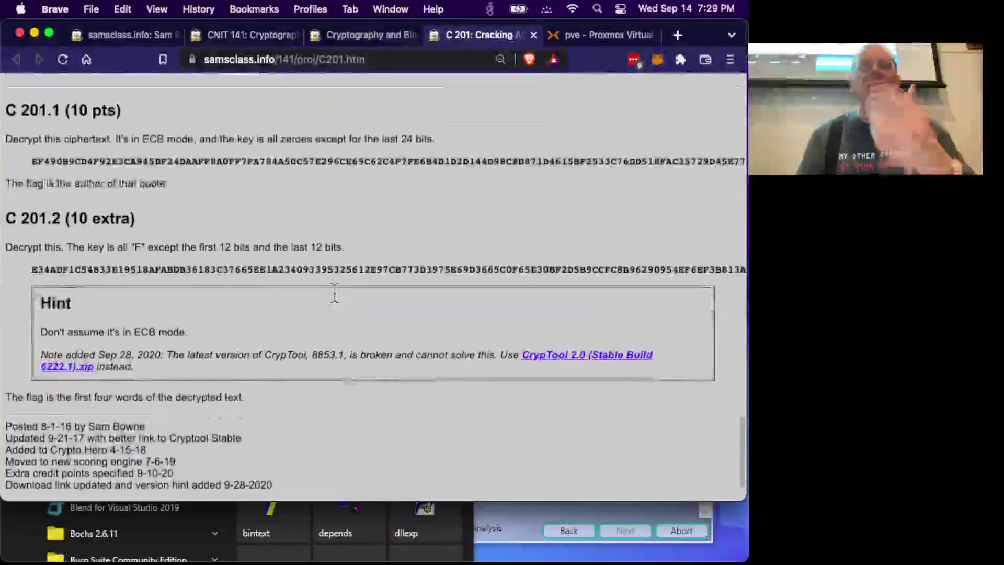